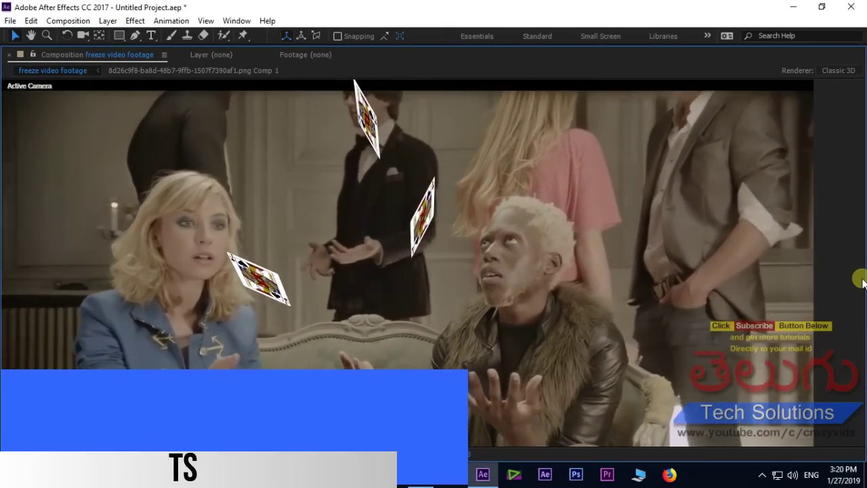
Play back the finished freeze video footage composition with the playing cards suspended in mid-air.
key(space)
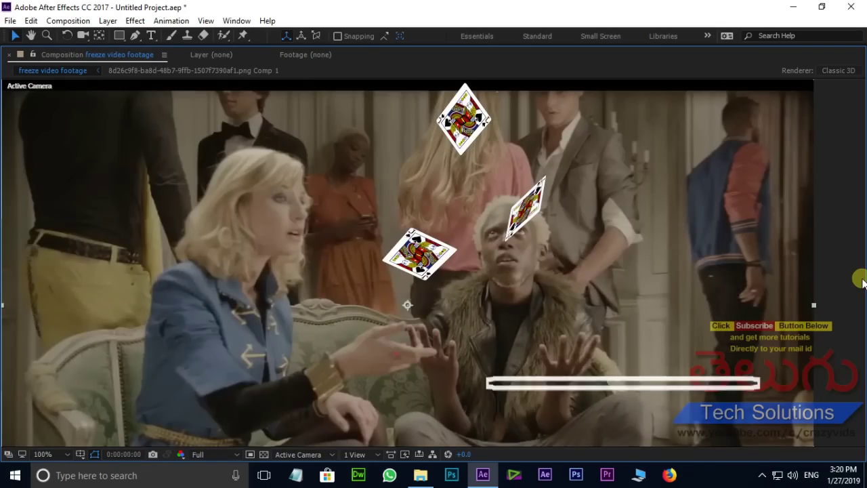
key(space)
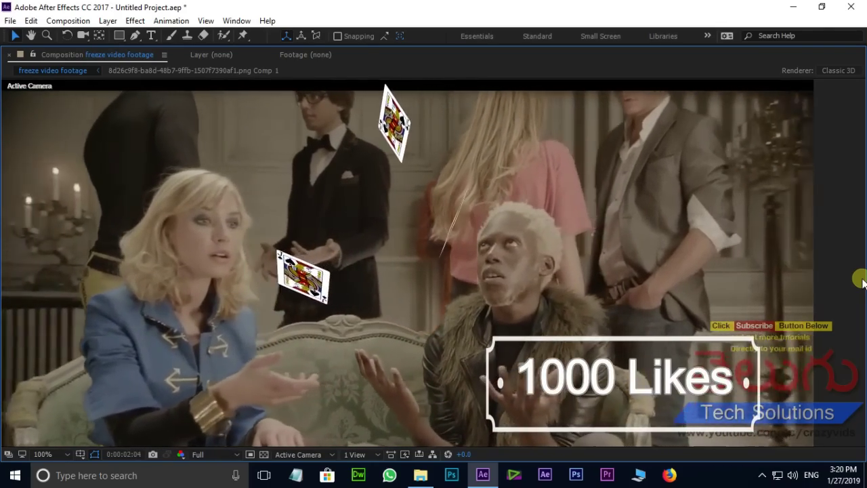
key(space)
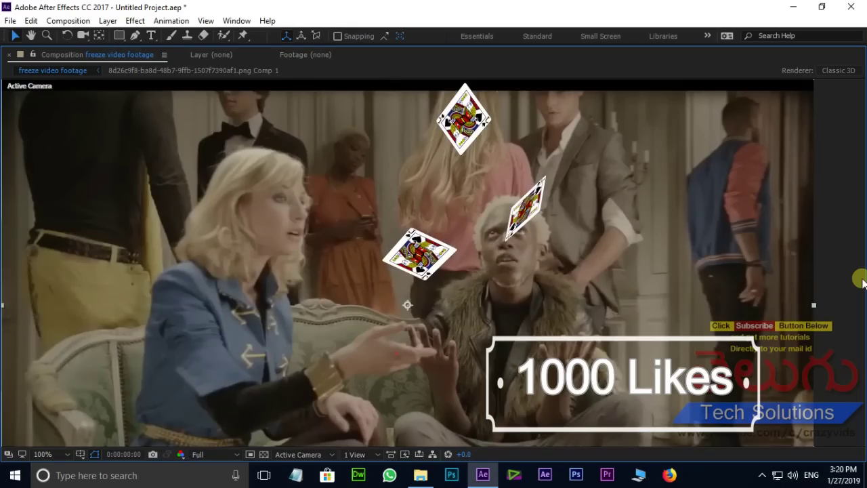
key(space)
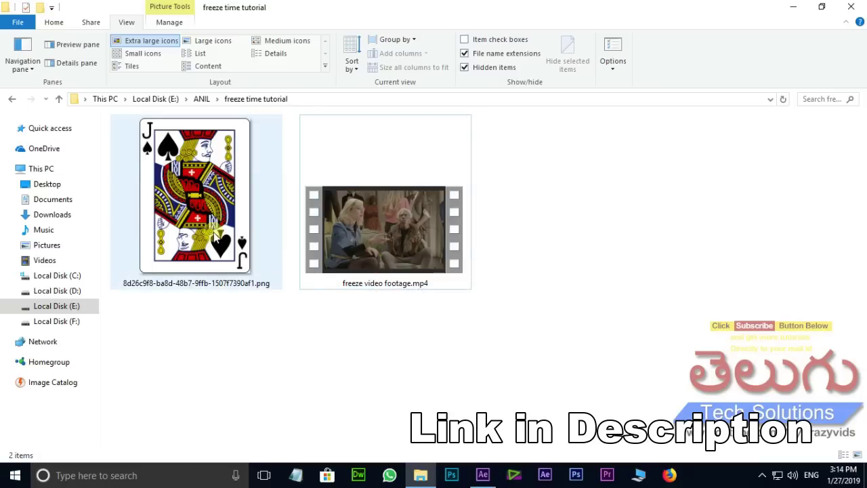
Import the playing card PNG and freeze video footage.mp4 from the freeze time tutorial folder into the After Effects project.
mouse_move(213, 232)
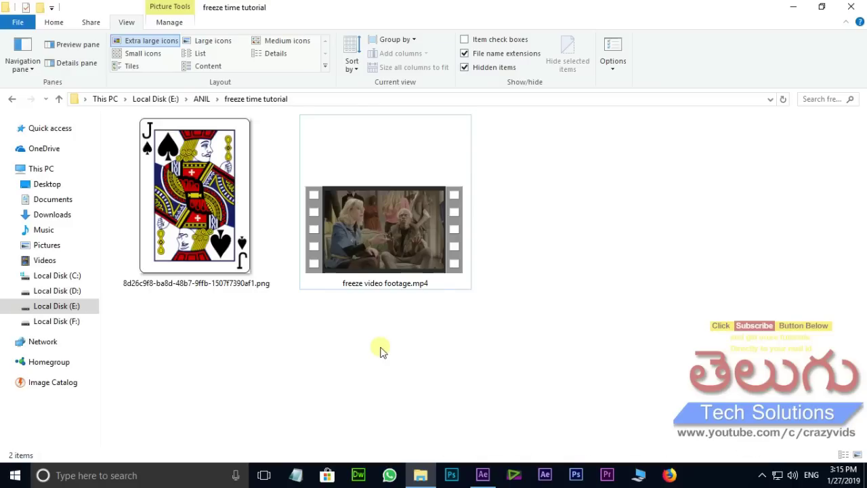
drag(372, 351, 176, 225)
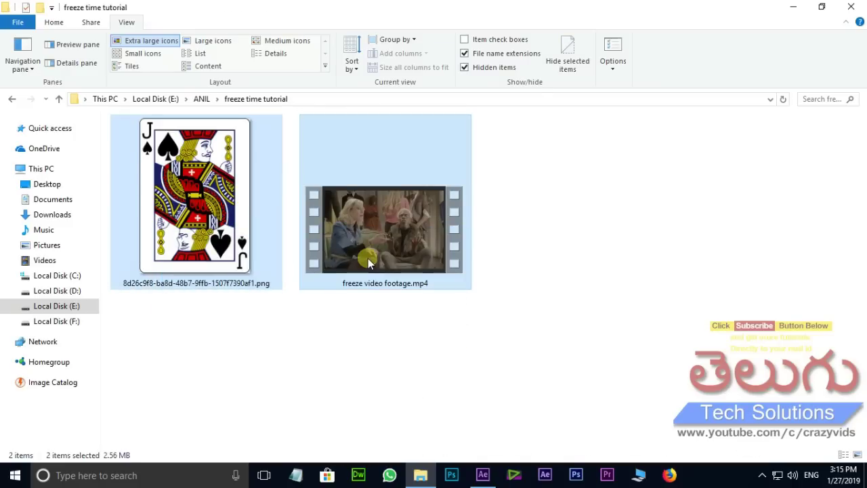
drag(381, 265, 125, 268)
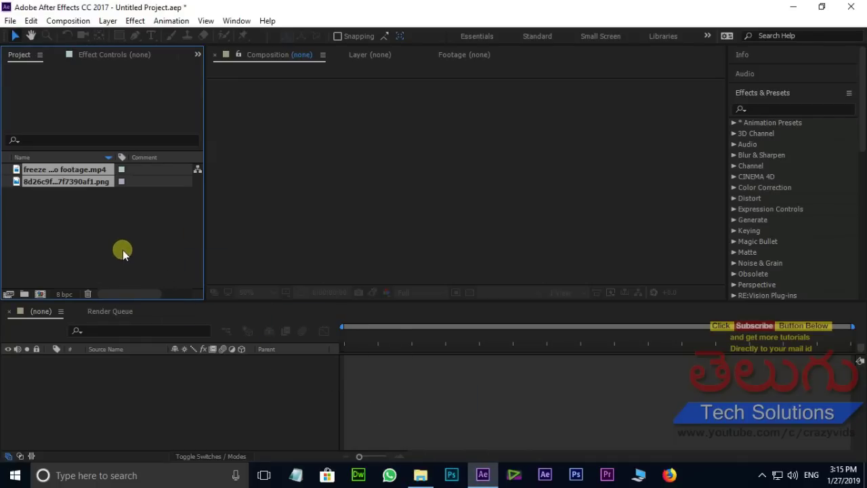
click(96, 235)
Create a composition from freeze video footage.mp4 and play it back.
drag(84, 170, 153, 390)
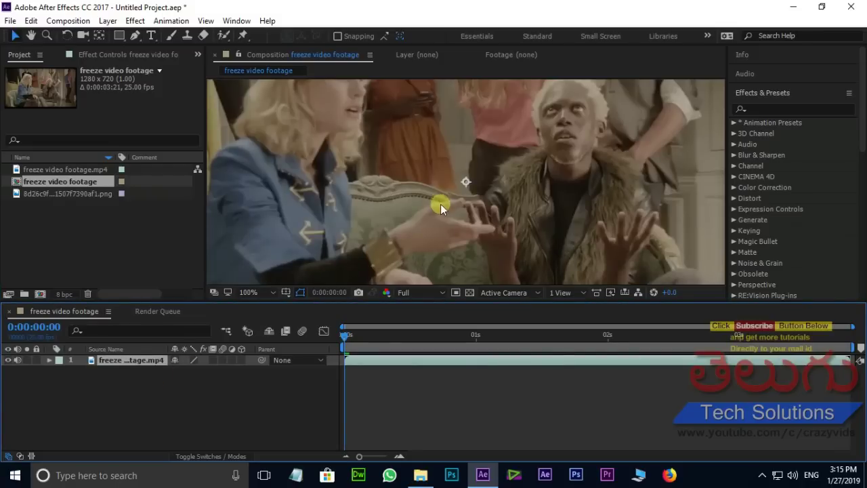
scroll(440, 204, down, 2)
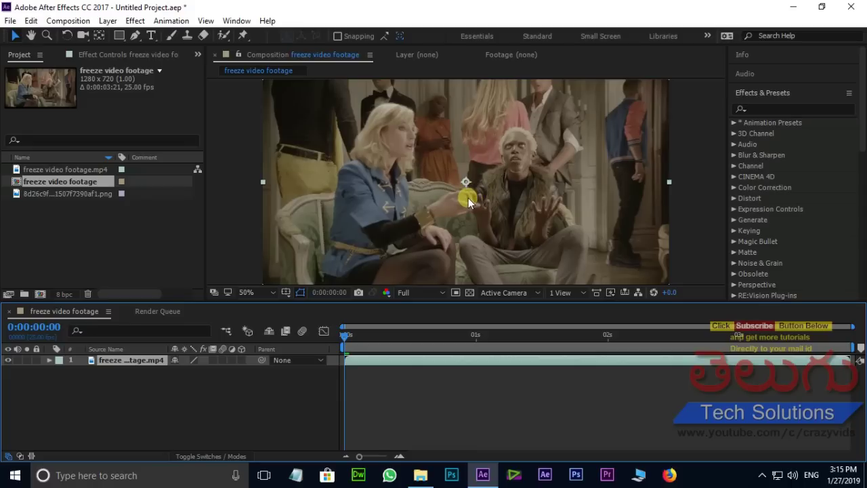
key(space)
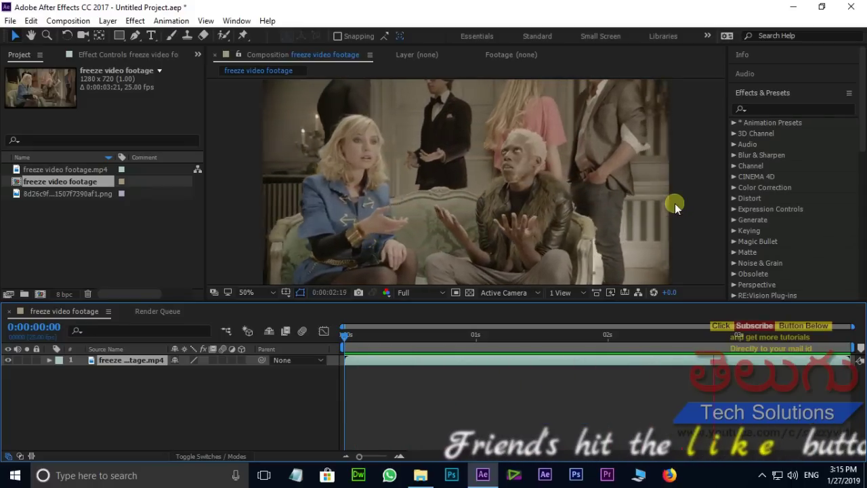
key(space)
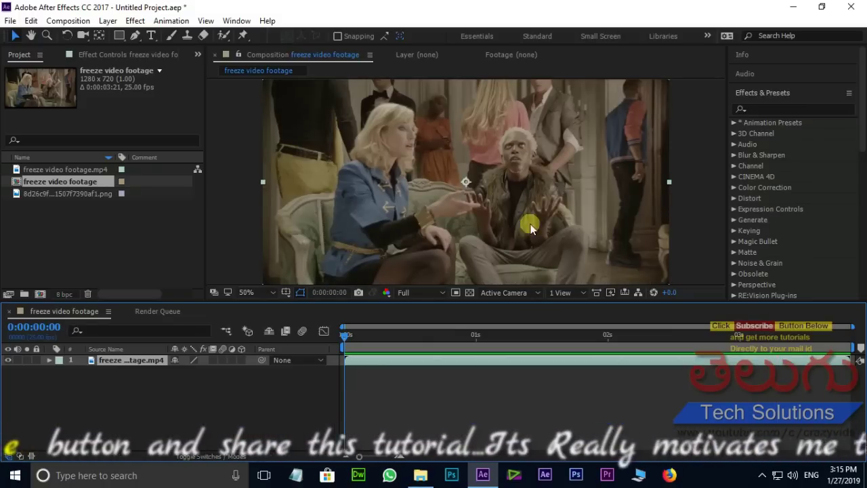
Run Track Camera on the freeze video footage layer and scrub through the timeline to review the solved track points.
right_click(137, 360)
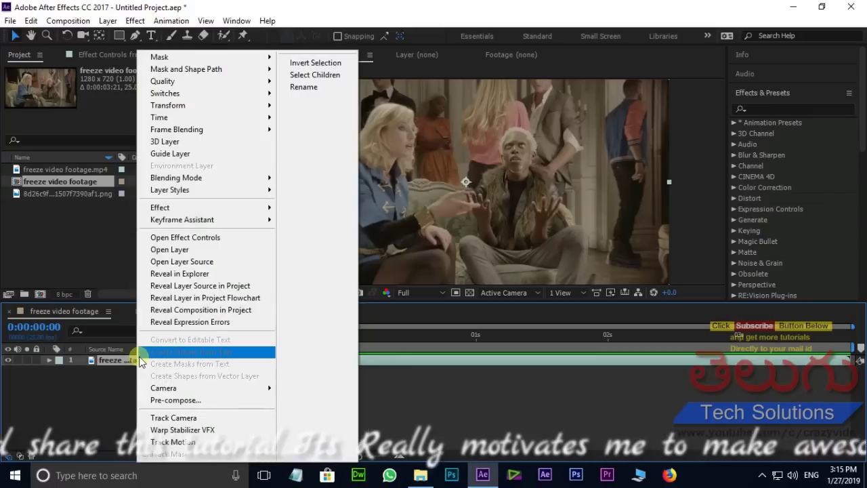
click(171, 418)
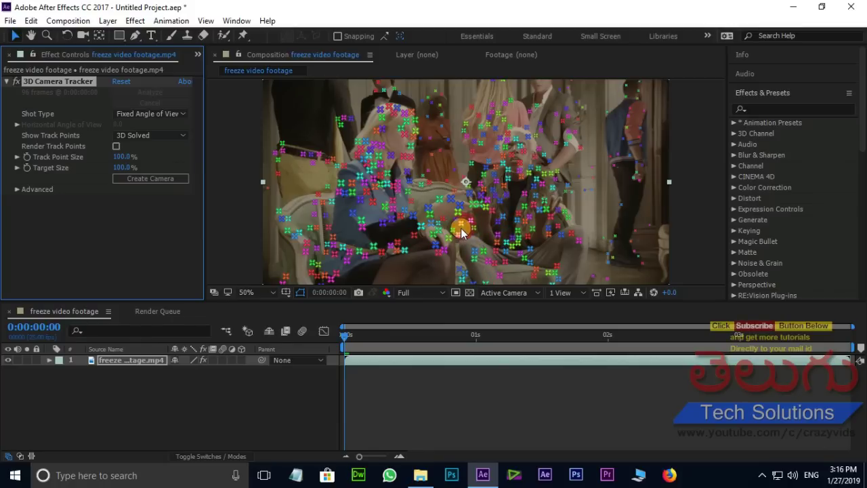
key(period)
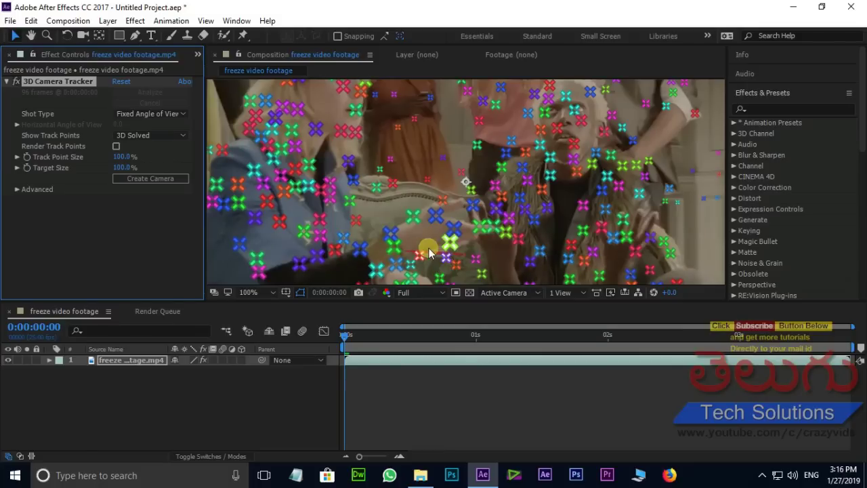
click(346, 347)
key(space)
drag(742, 348, 263, 341)
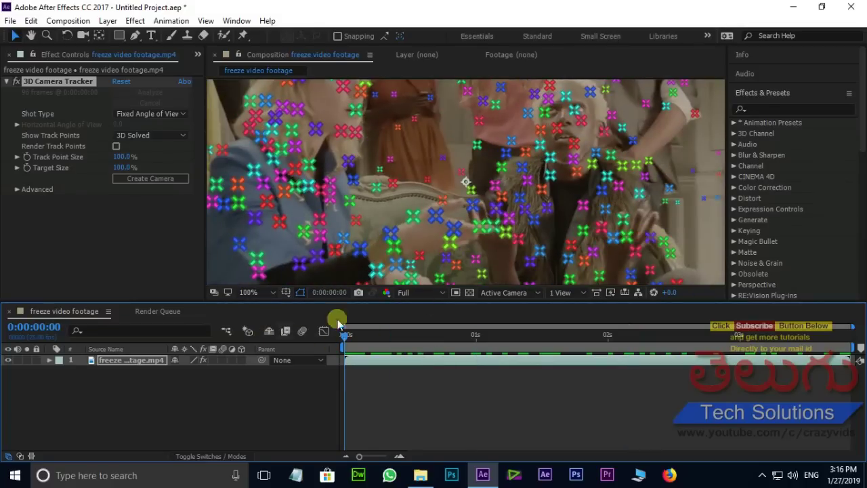
Create a null and camera from the track point on the woman's outstretched hand and check the null along the timeline.
right_click(454, 228)
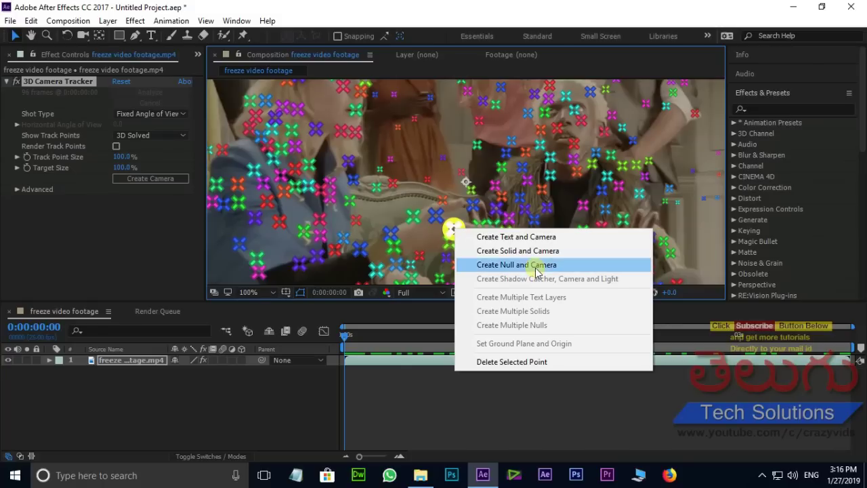
click(538, 265)
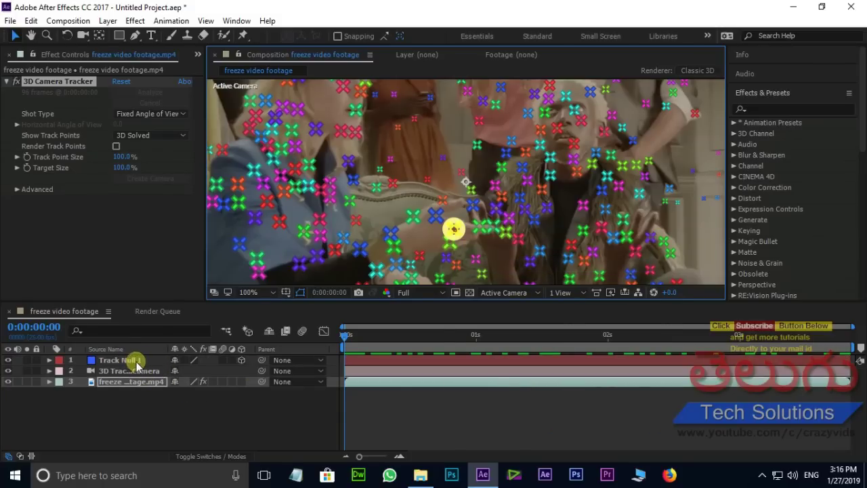
click(168, 418)
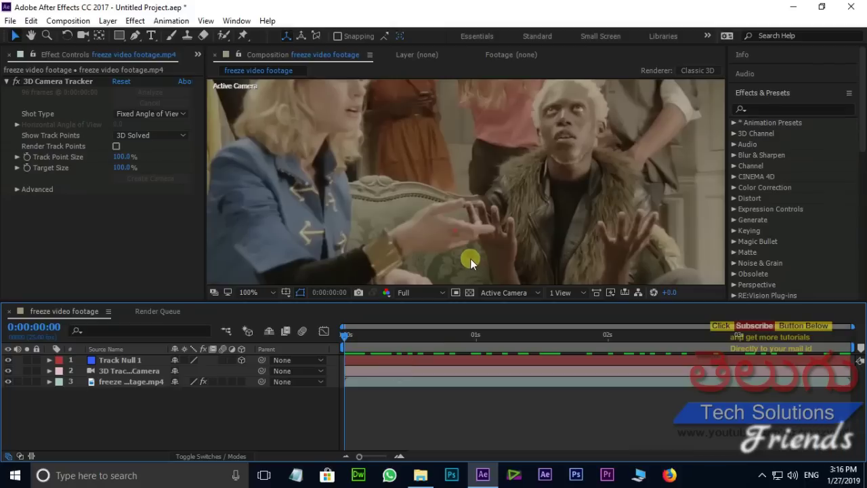
scroll(471, 258, up, 2)
drag(486, 238, 482, 172)
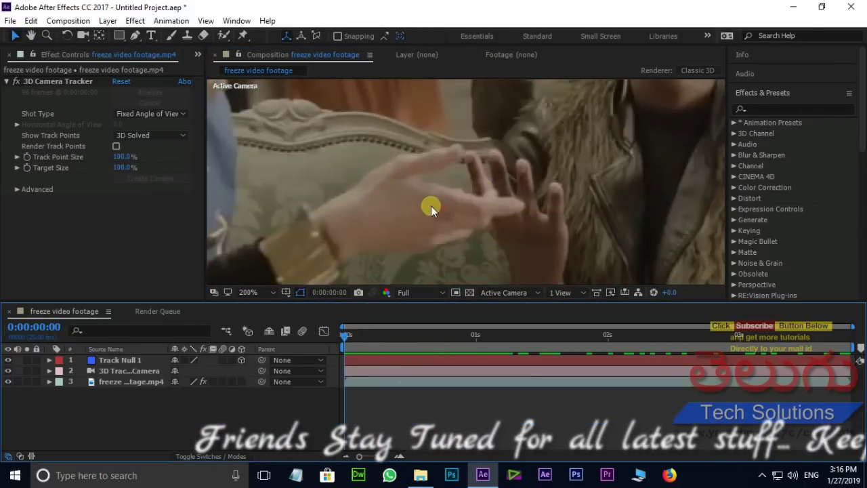
drag(346, 333, 364, 349)
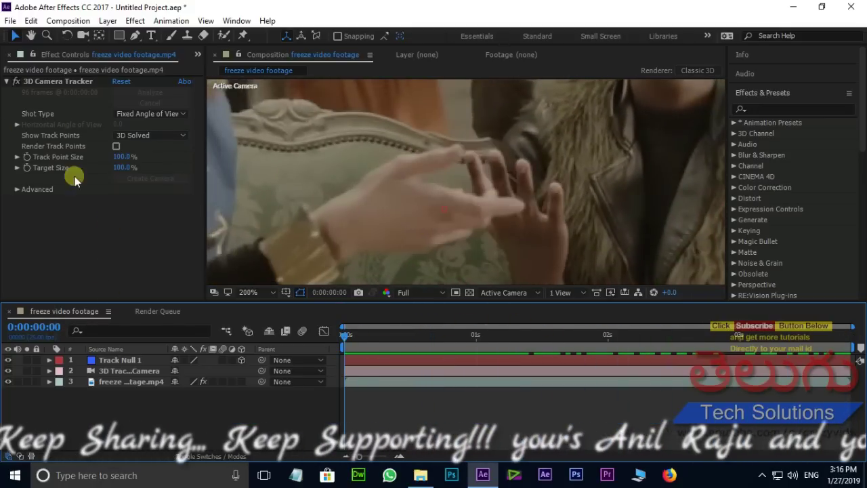
Add the playing card PNG to the composition as the layer above Track Null 1.
key(ctrl+0)
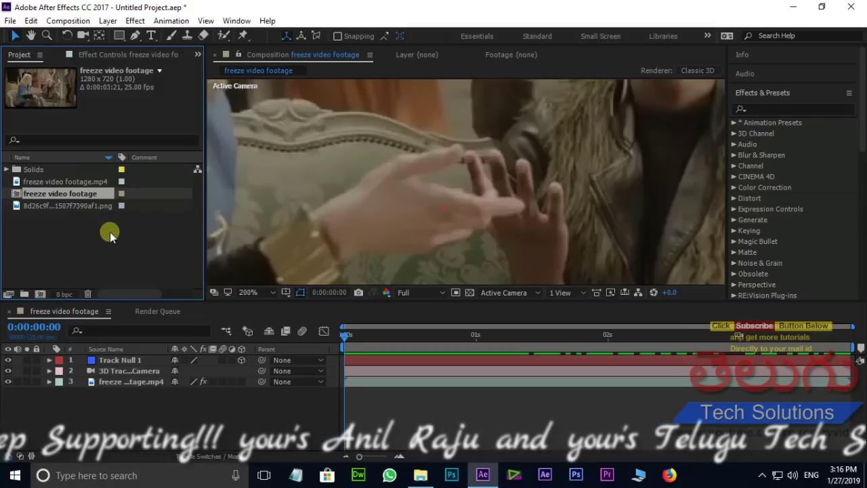
drag(63, 208, 120, 358)
scroll(478, 178, down, 5)
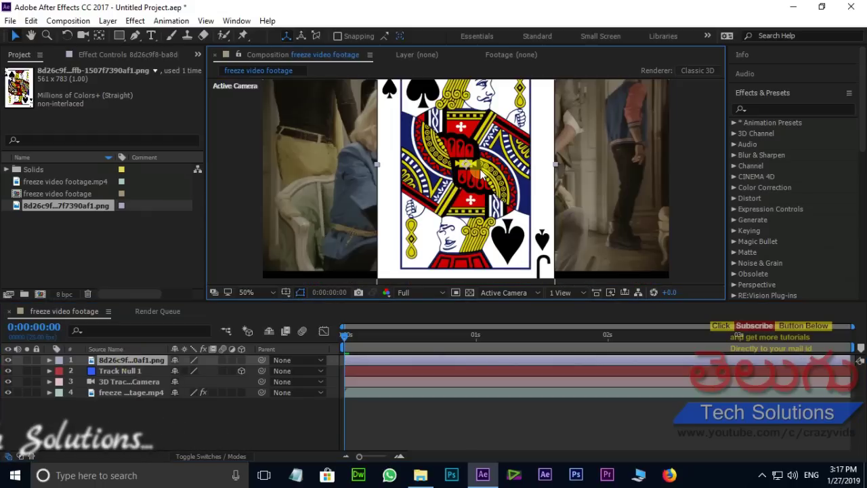
Shrink the card, place it between the woman and the man, and play the composition to check how it moves.
drag(511, 115, 494, 169)
scroll(477, 170, up, 2)
click(599, 224)
key(space)
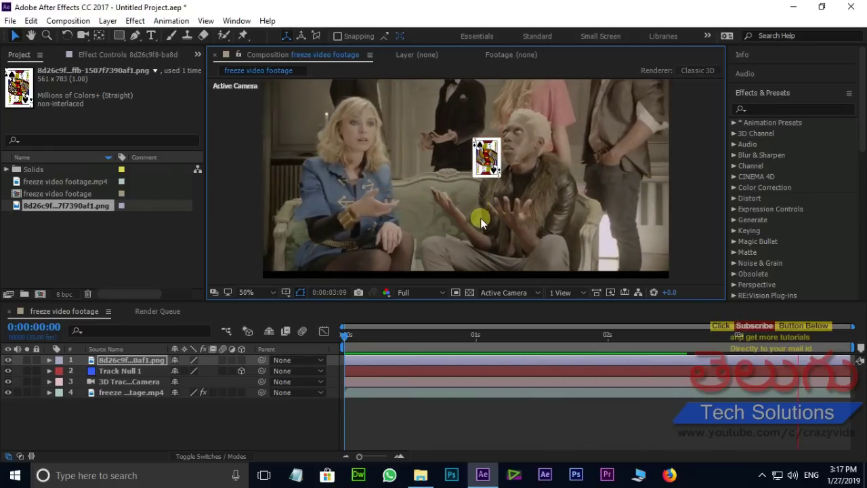
click(500, 157)
drag(402, 341, 330, 344)
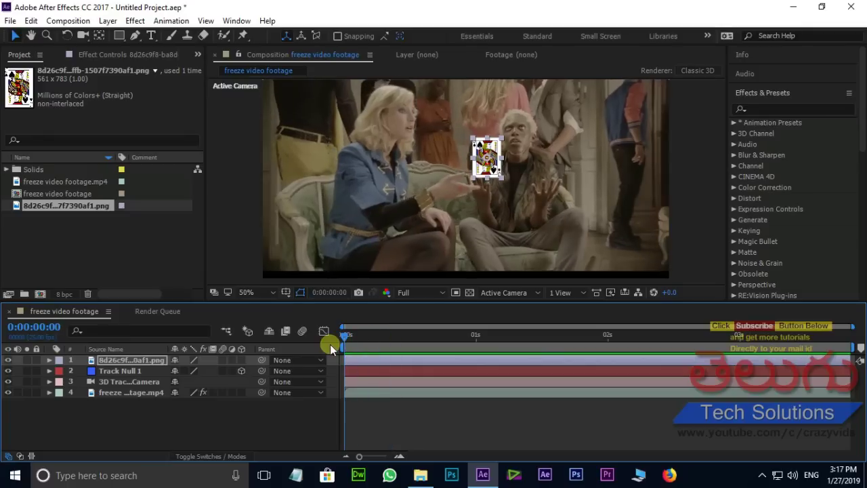
Turn the playing card layer into a 3D layer.
click(241, 360)
click(242, 370)
key(comma)
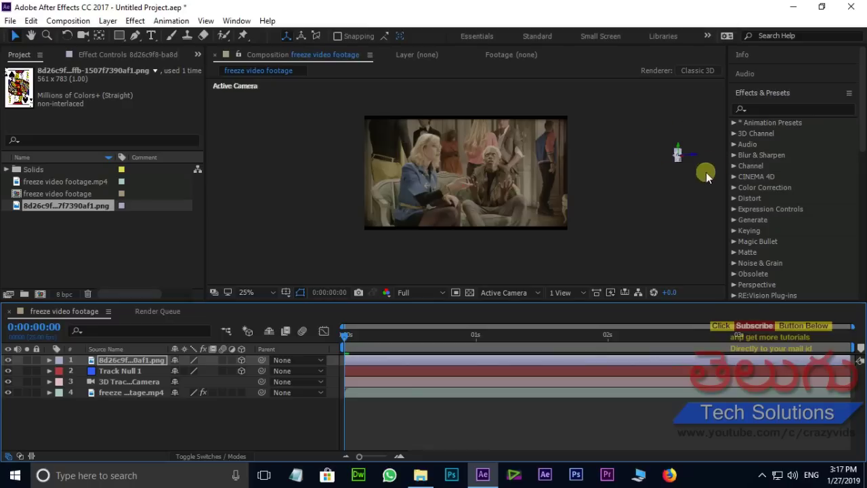
key(period)
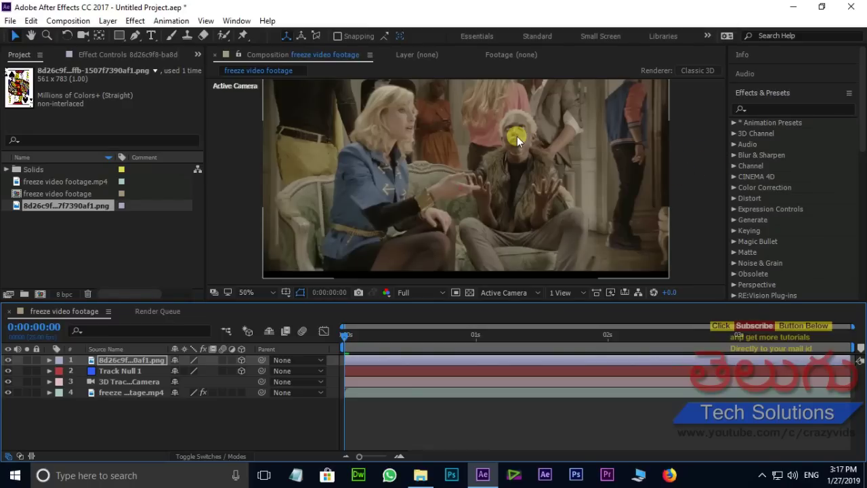
Copy the Position of Track Null 1 and paste it onto the Position of the playing card layer.
click(134, 373)
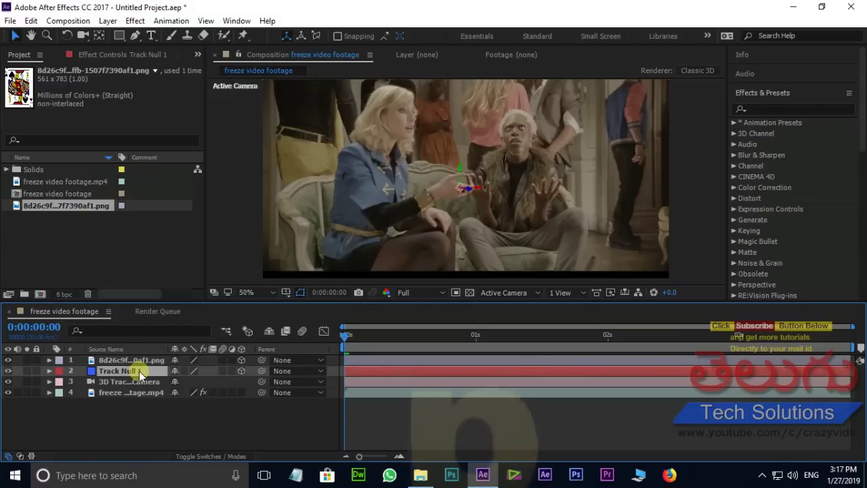
key(p)
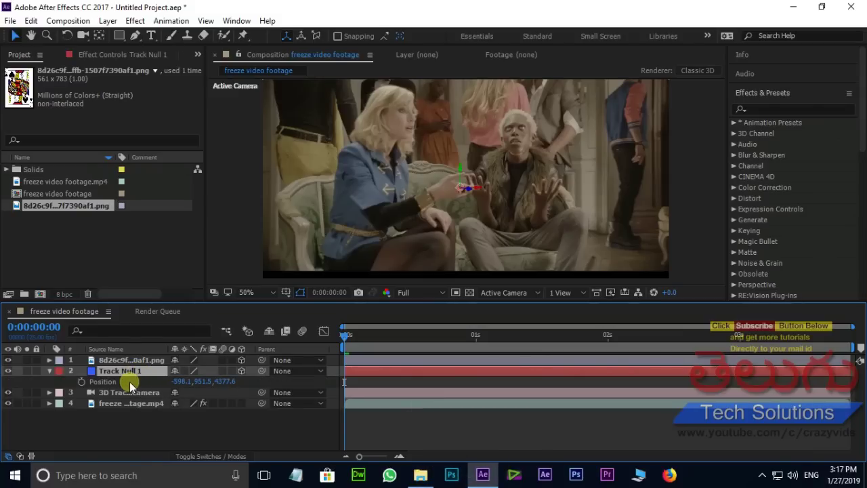
click(103, 381)
key(ctrl+c)
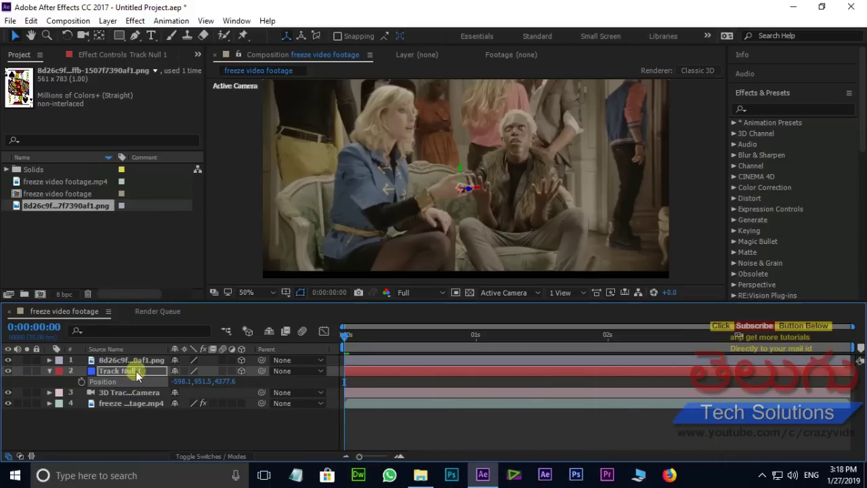
click(132, 360)
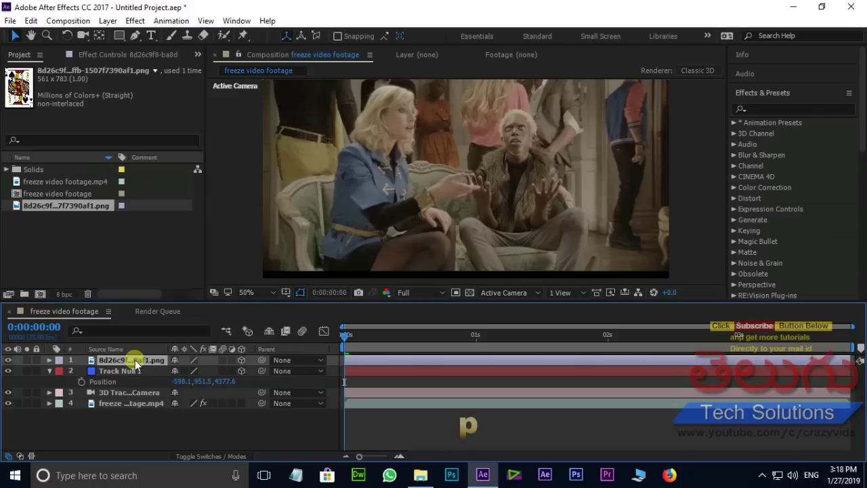
key(p)
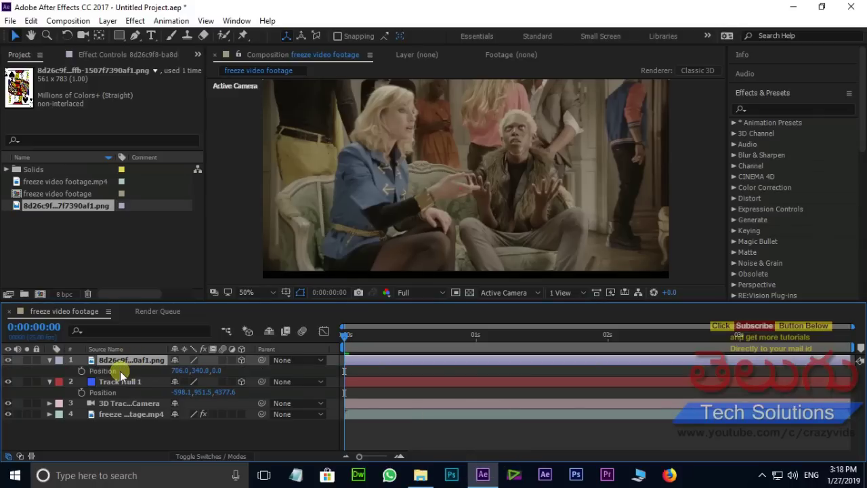
click(121, 372)
key(ctrl+v)
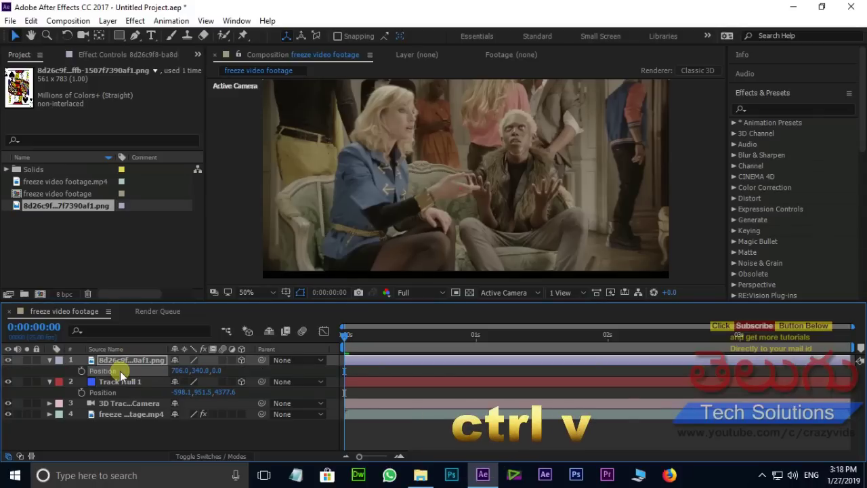
Set the playing card layer's Scale to 74.2% on all axes.
scroll(467, 217, up, 4)
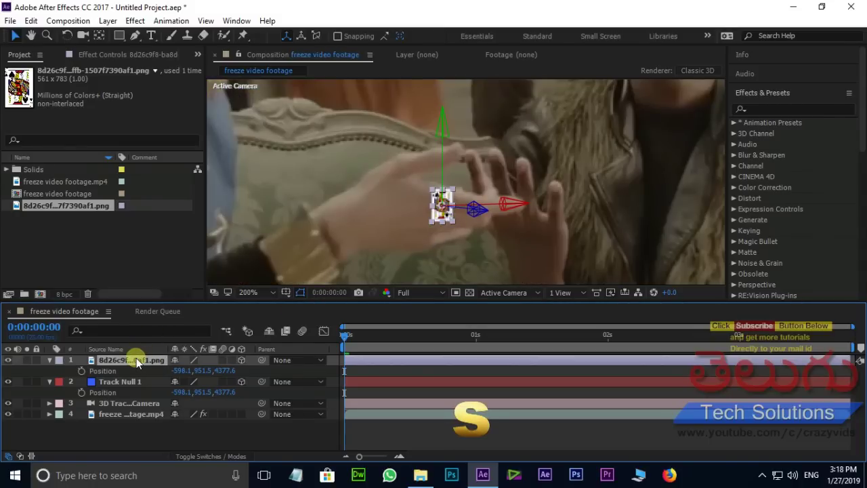
key(s)
drag(193, 377, 223, 371)
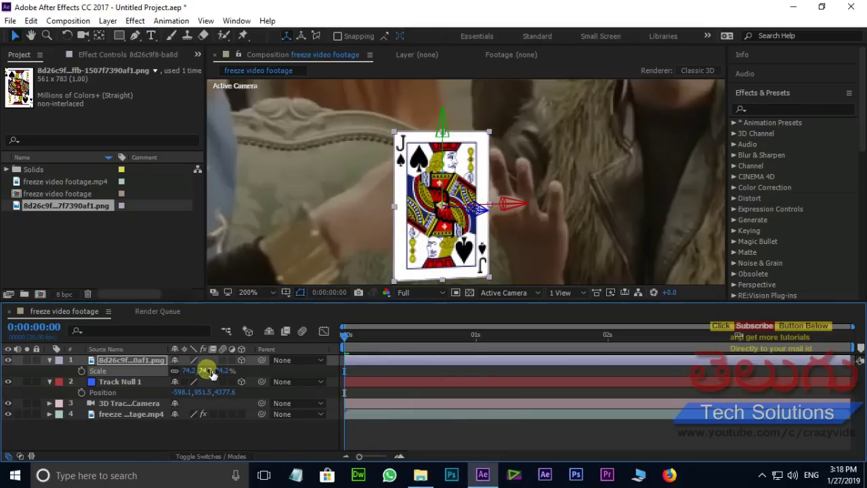
key(comma)
key(comma)
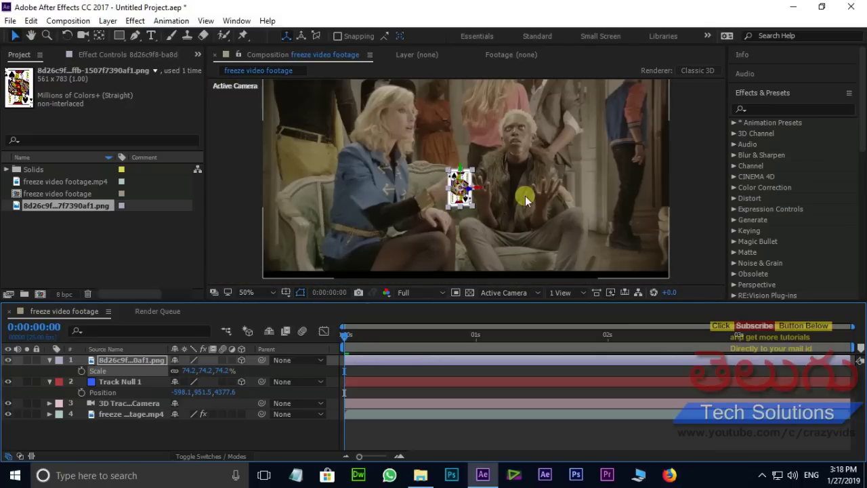
Play the composition to check the card's motion and return to the first frame.
key(space)
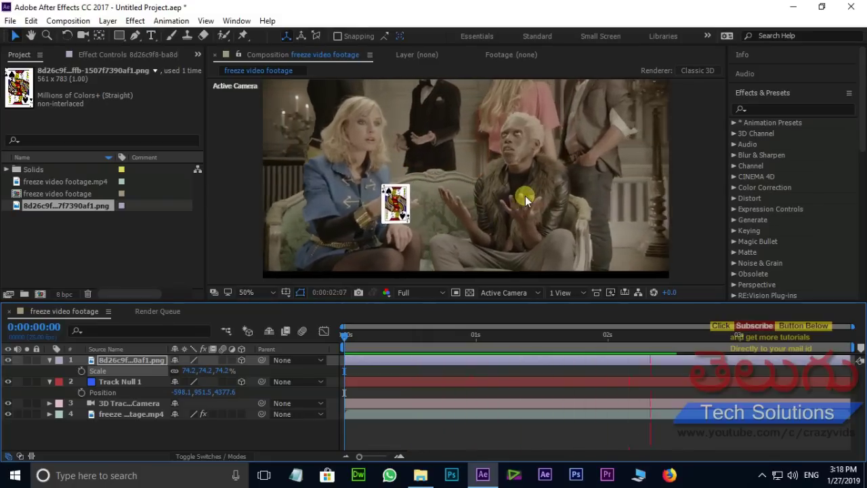
key(space)
drag(710, 346, 344, 333)
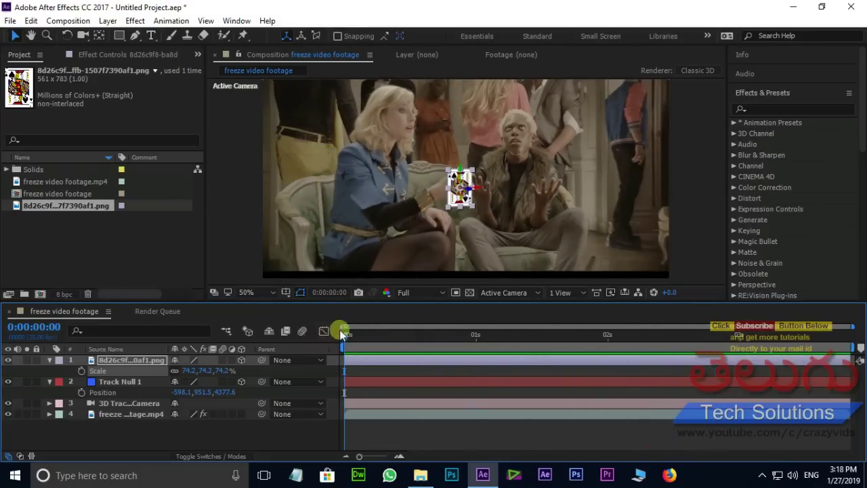
Pre-compose the playing card layer and set the resulting layer's Position to -395.1, 181.5, 4377.6.
right_click(134, 365)
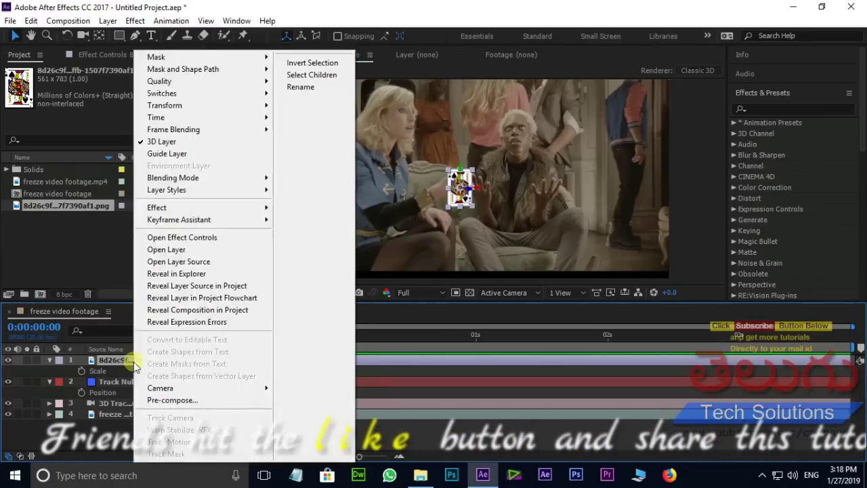
click(169, 400)
click(474, 316)
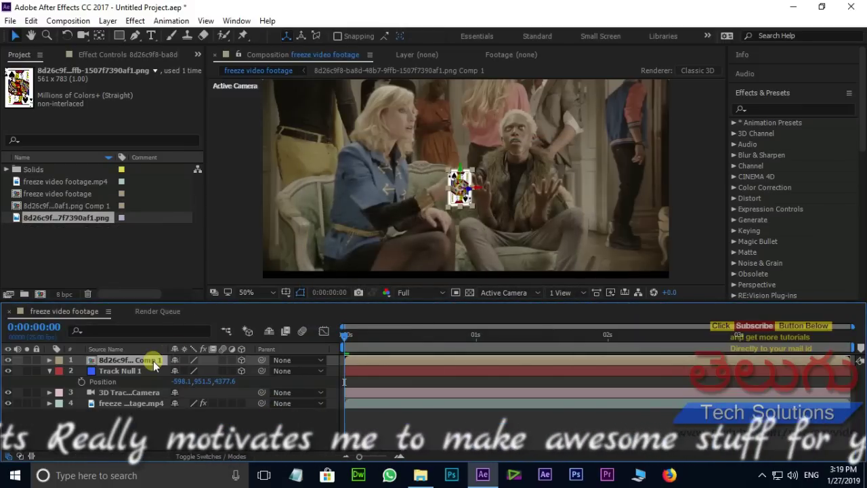
key(p)
drag(203, 374, 316, 377)
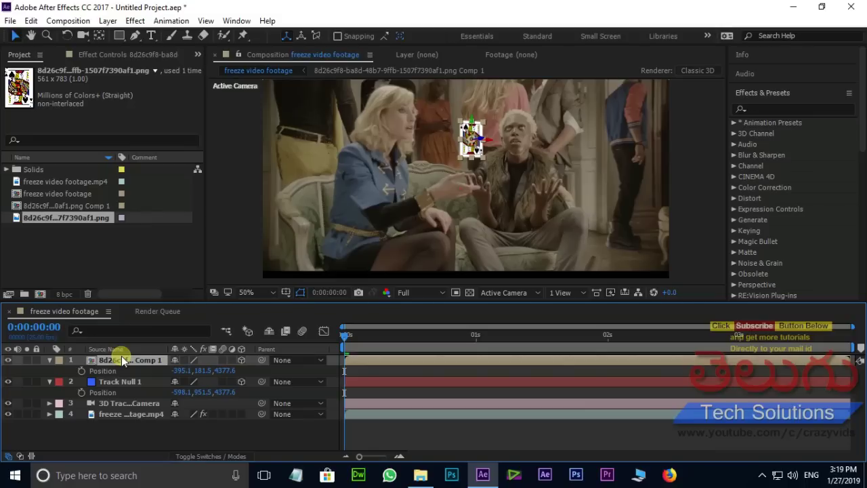
Set the pre-composed card's X Rotation to 67° and Y Rotation to 25°, and play the composition to check it.
key(r)
drag(194, 382, 211, 391)
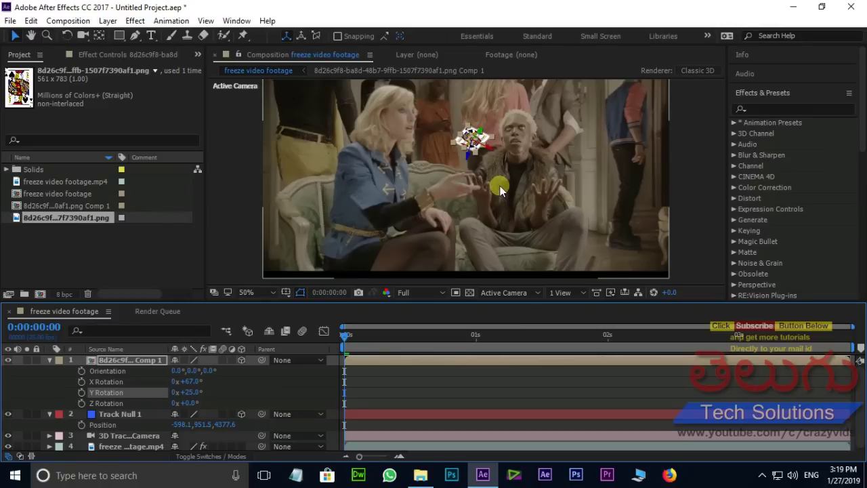
key(space)
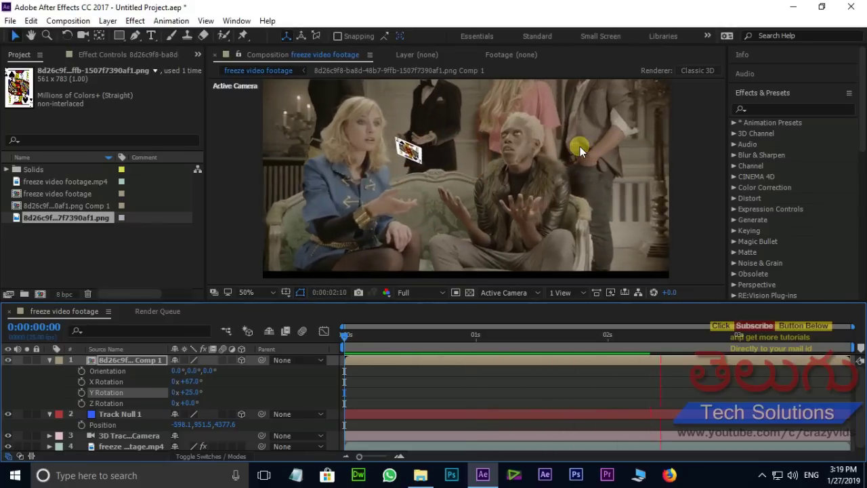
key(space)
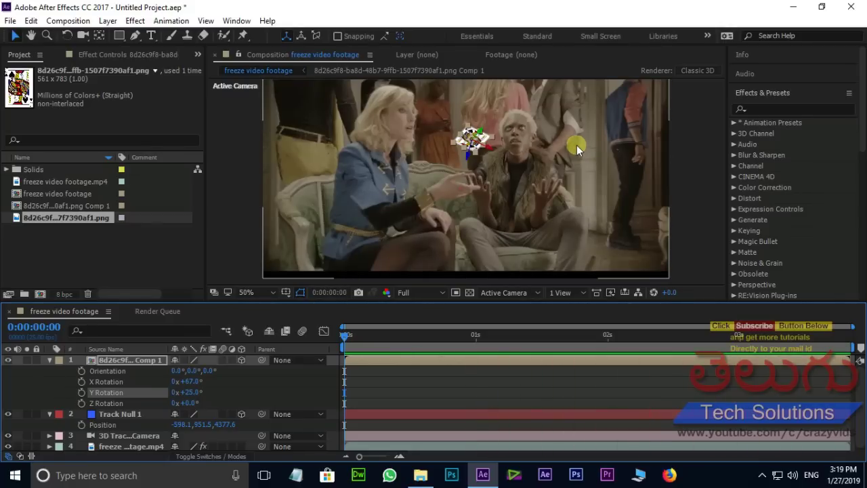
Place a duplicate of the pre-composed card just above the original, with its Y Rotation set to 115°.
click(50, 360)
key(ctrl+d)
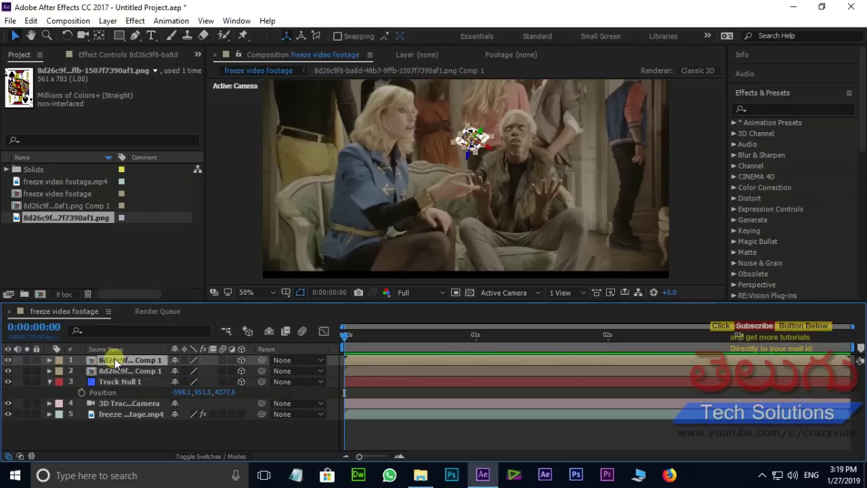
drag(474, 139, 519, 58)
key(r)
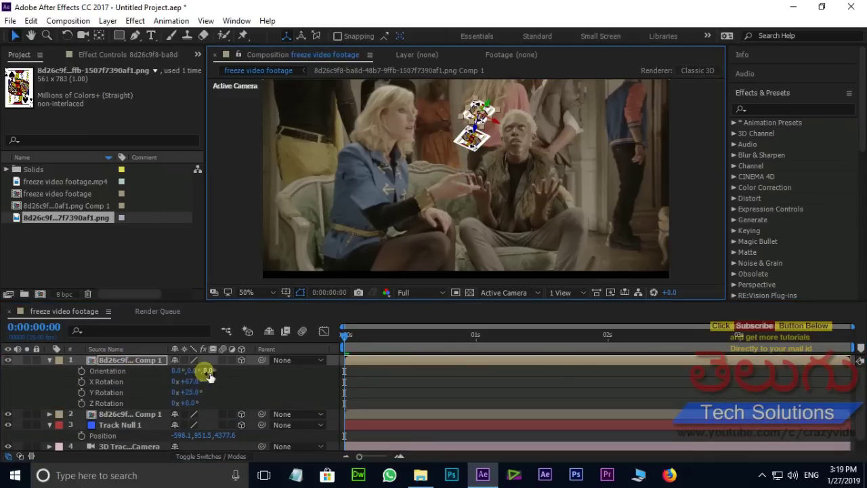
drag(195, 399, 241, 387)
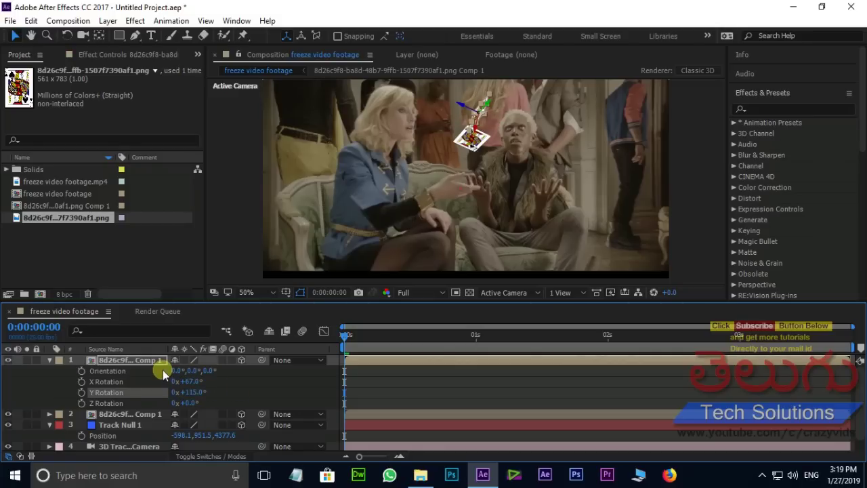
Move the duplicated card over the seated man's head by setting its X Position to 778.4.
key(p)
drag(185, 375, 862, 447)
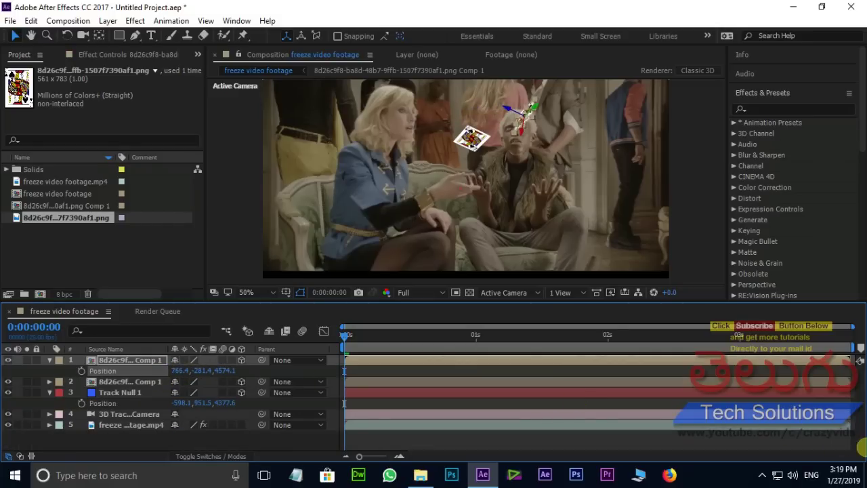
click(500, 242)
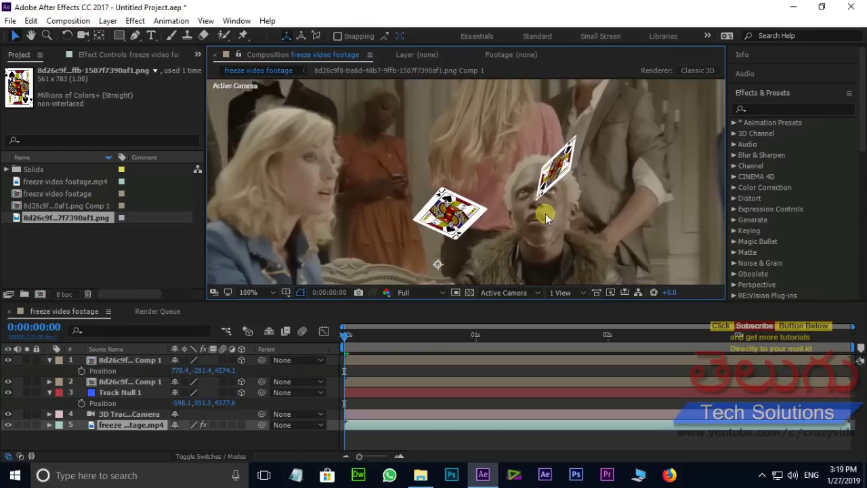
Place a duplicate of the second card over the standing blonde woman in the background, with its Y Rotation set to 243°.
click(135, 362)
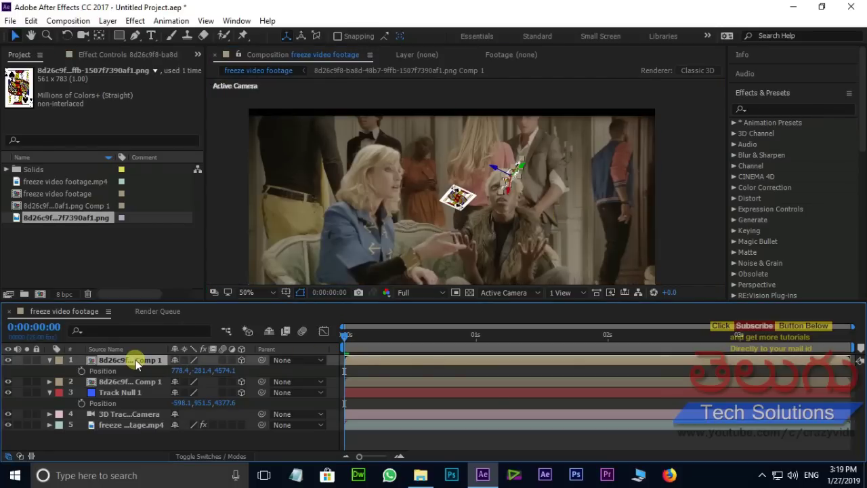
key(ctrl+d)
click(508, 194)
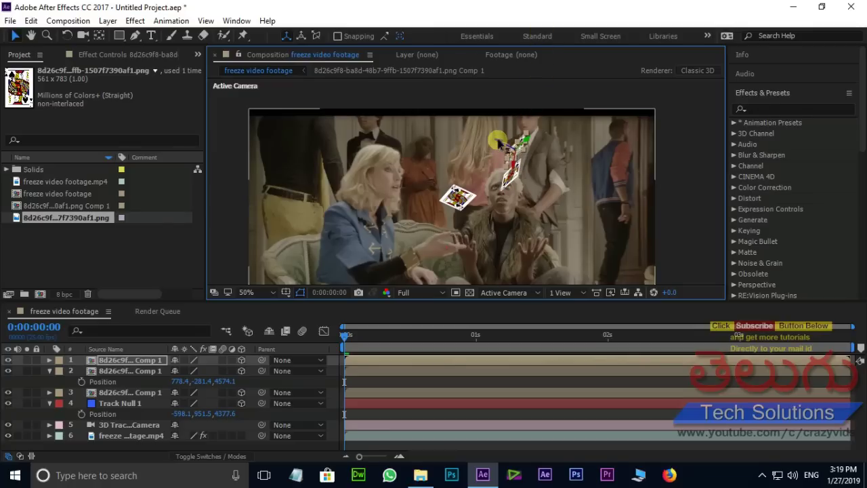
drag(498, 142, 212, 54)
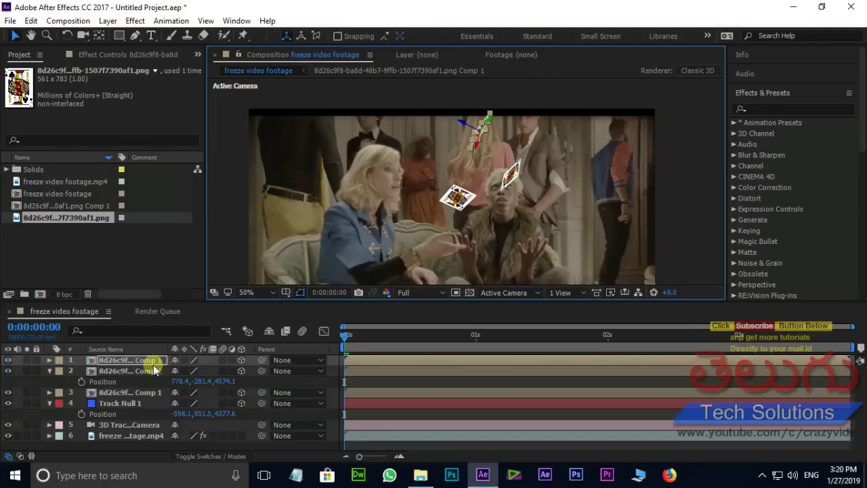
key(r)
drag(195, 400, 261, 384)
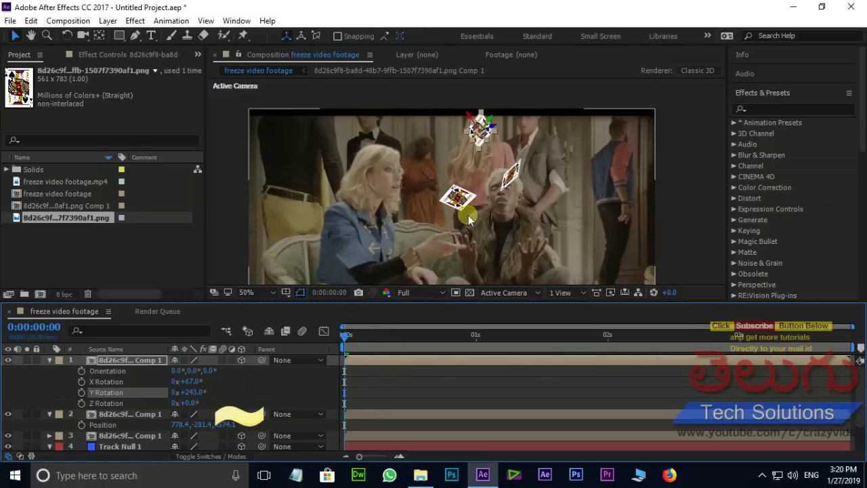
Enlarge the composition view to fill the workspace and play the animation repeatedly to examine the three suspended cards.
key(grave)
drag(508, 326, 497, 352)
scroll(508, 268, up, 2)
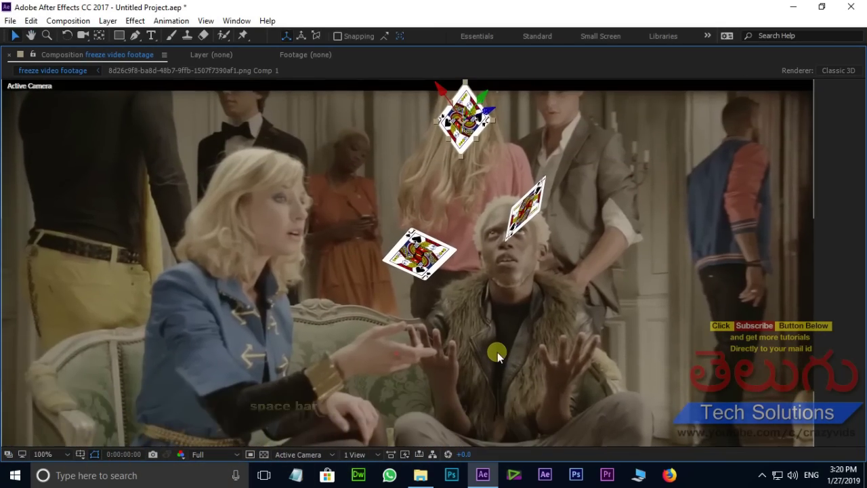
key(space)
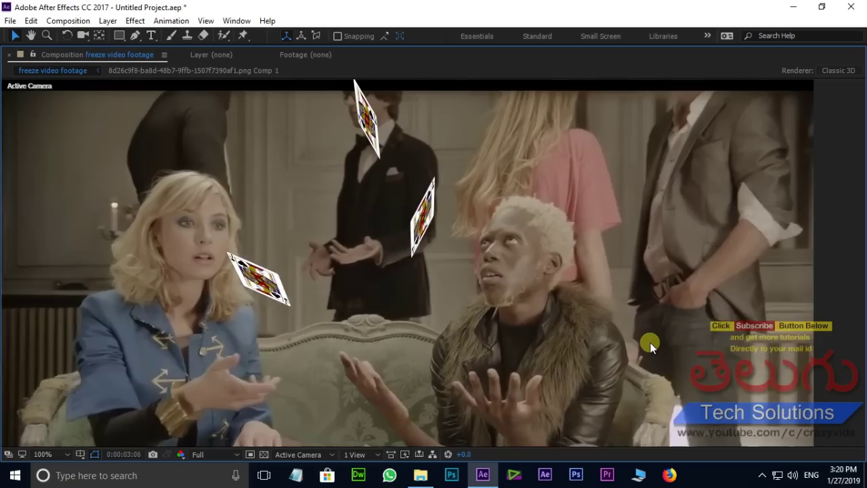
key(space)
key(space)
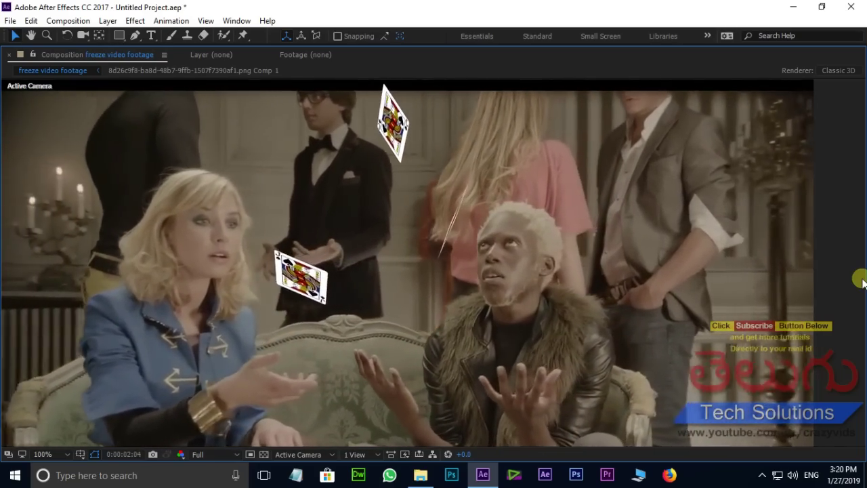
key(space)
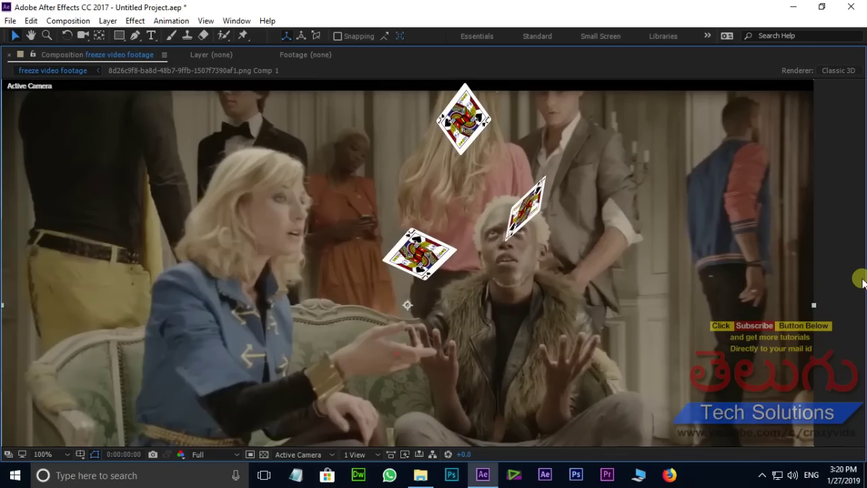
key(space)
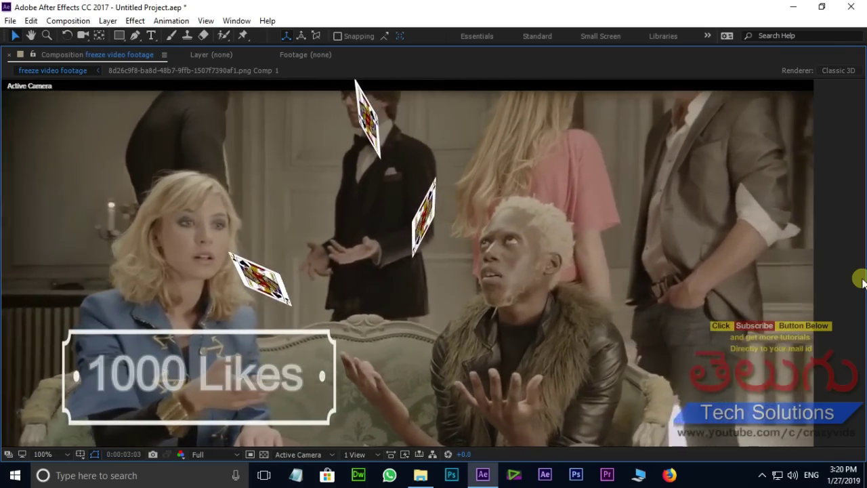
key(space)
key(space)
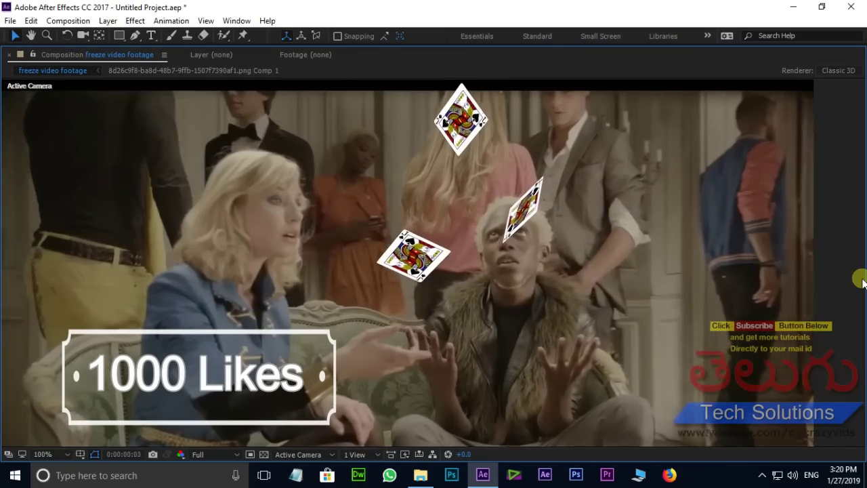